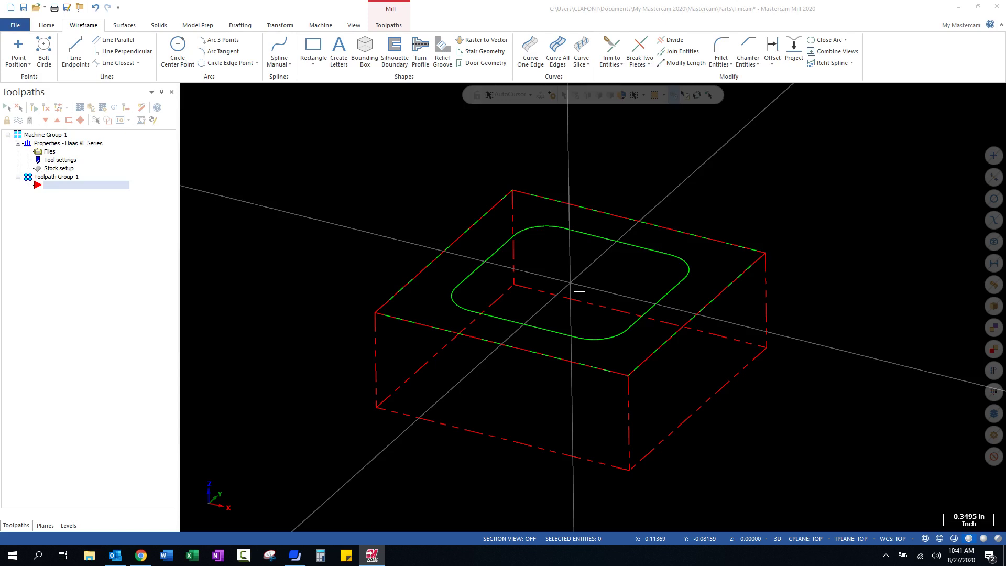
# - Create a mill Pocket toolpath chained on the closed rounded-rectangle wireframe at the top of the block
pyautogui.rightClick(59, 190)
pyautogui.moveTo(105, 198)
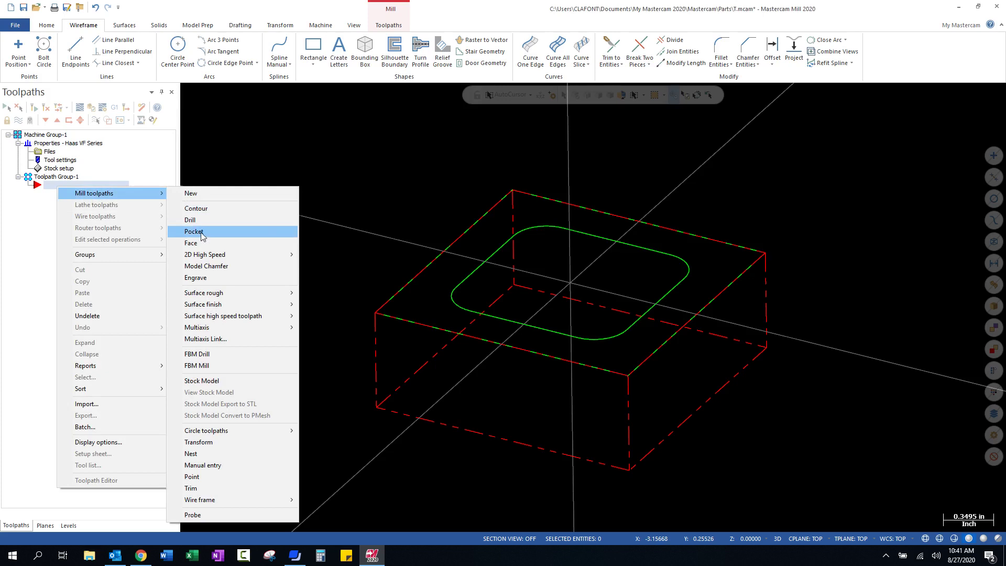
pyautogui.click(194, 232)
pyautogui.moveTo(56, 114); pyautogui.dragTo(206, 152)
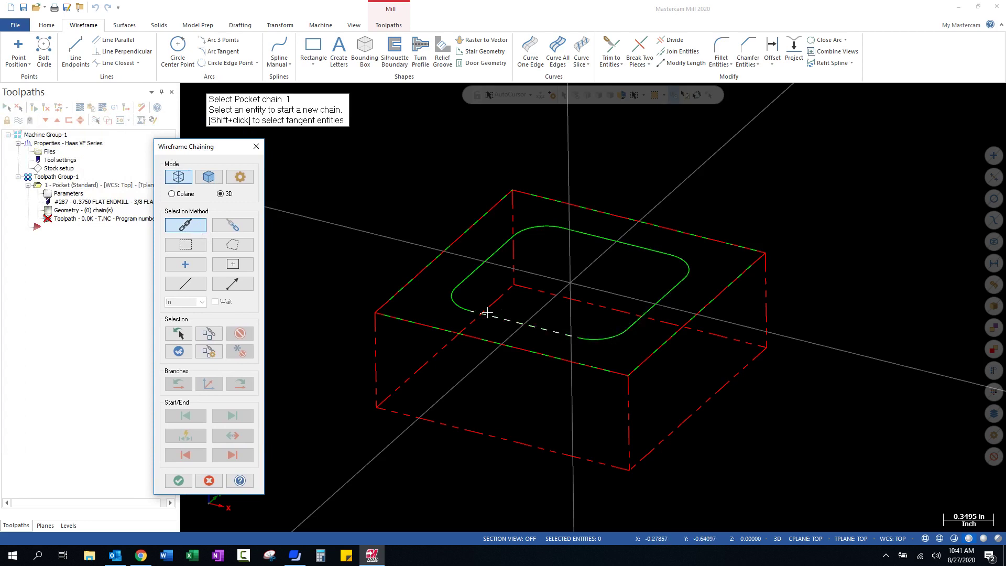
pyautogui.click(464, 281)
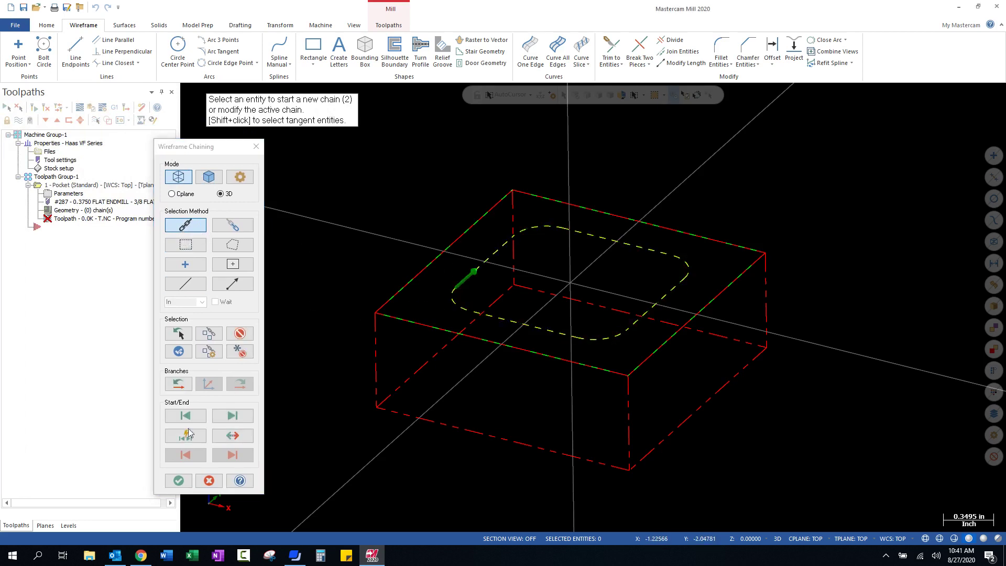
pyautogui.click(178, 480)
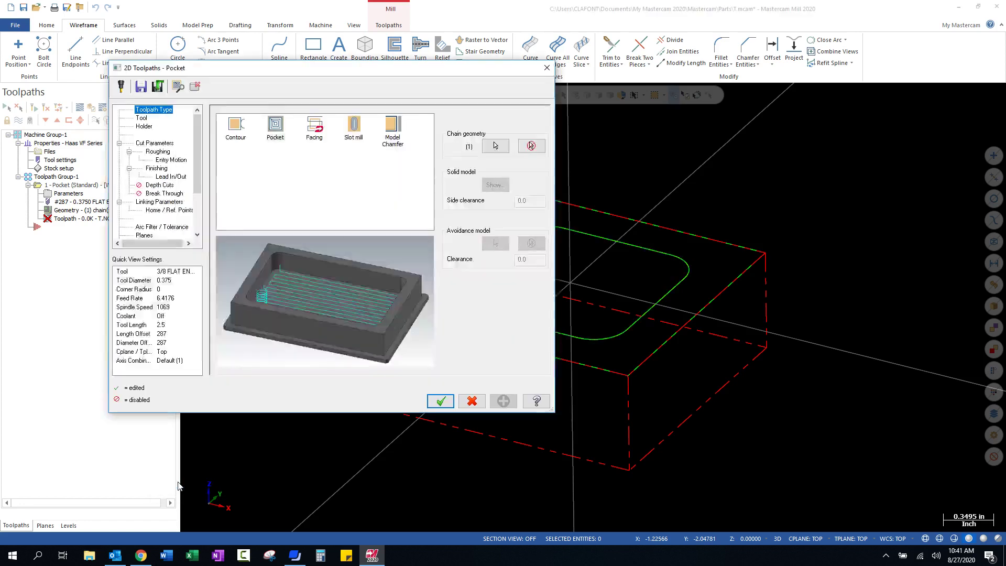
# - Select the 3/8 FLAT ENDMILL for the pocket, set the depth to -0.25 and generate the toolpath
pyautogui.moveTo(335, 67); pyautogui.dragTo(296, 100)
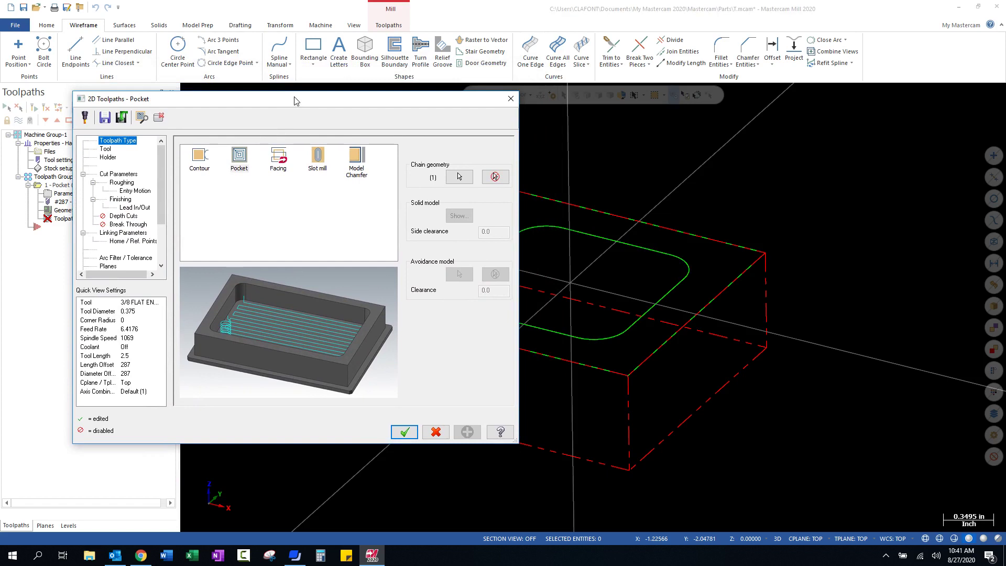
pyautogui.click(107, 151)
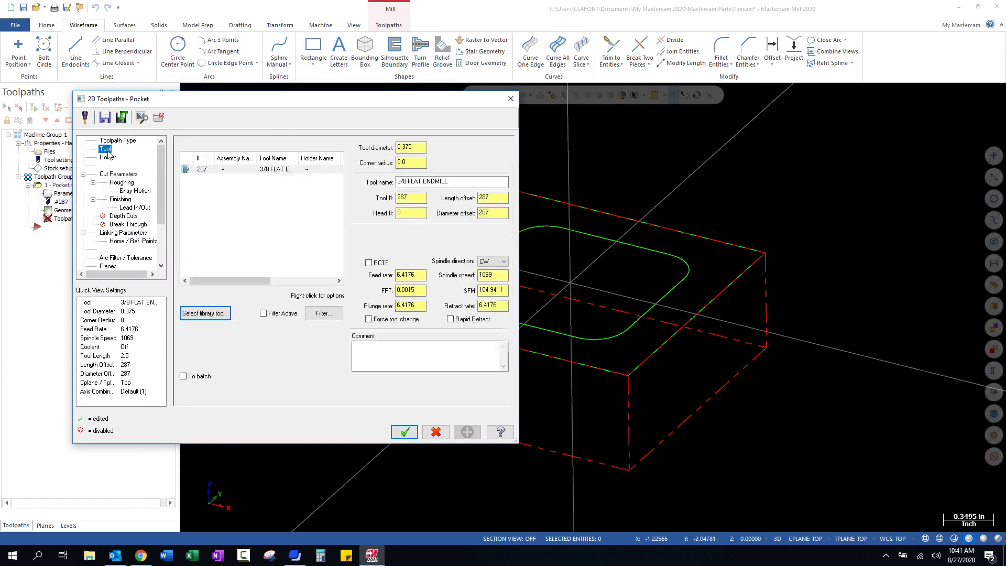
pyautogui.click(250, 169)
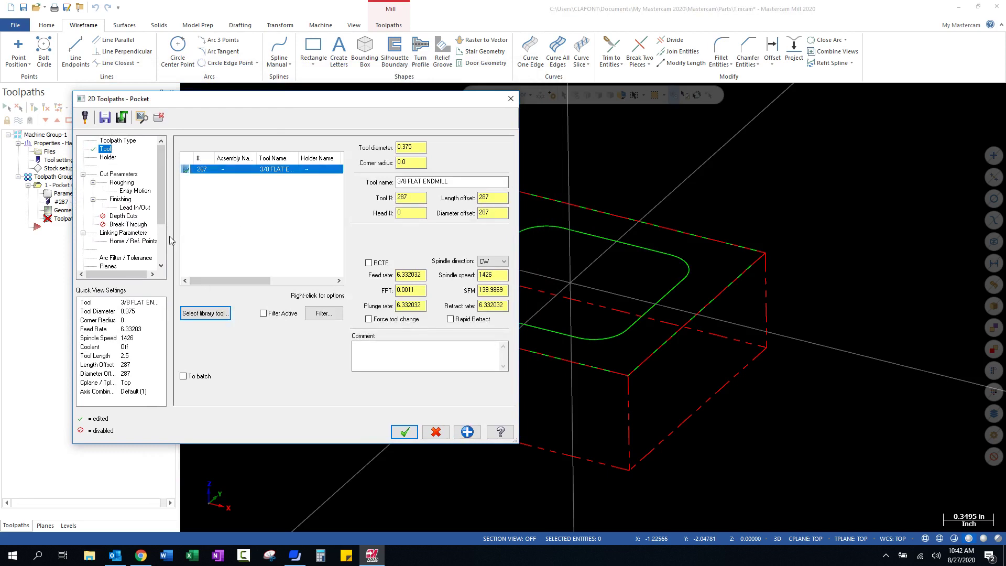
pyautogui.click(120, 232)
pyautogui.click(367, 342)
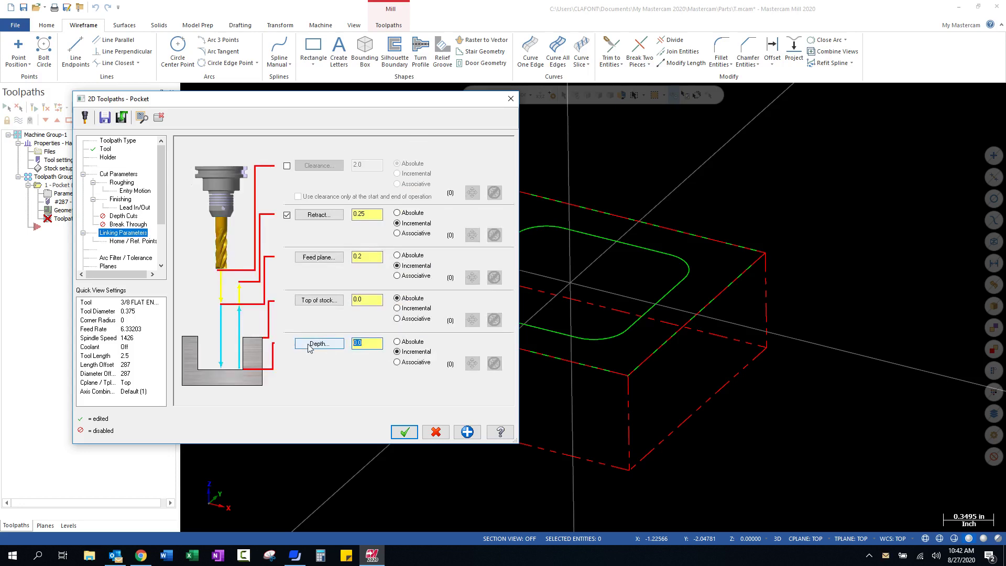
pyautogui.write('-')
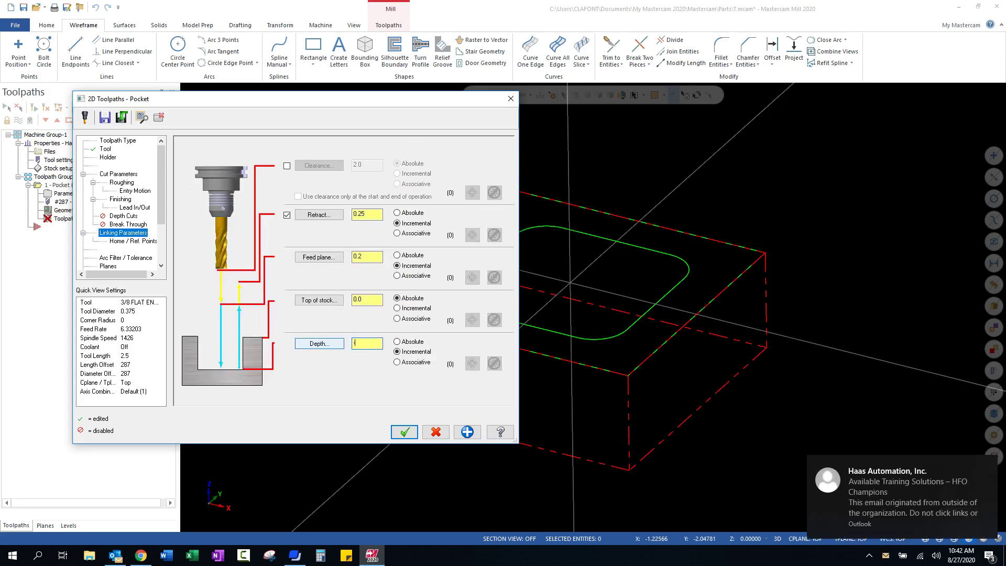
pyautogui.write('.25')
pyautogui.click(403, 432)
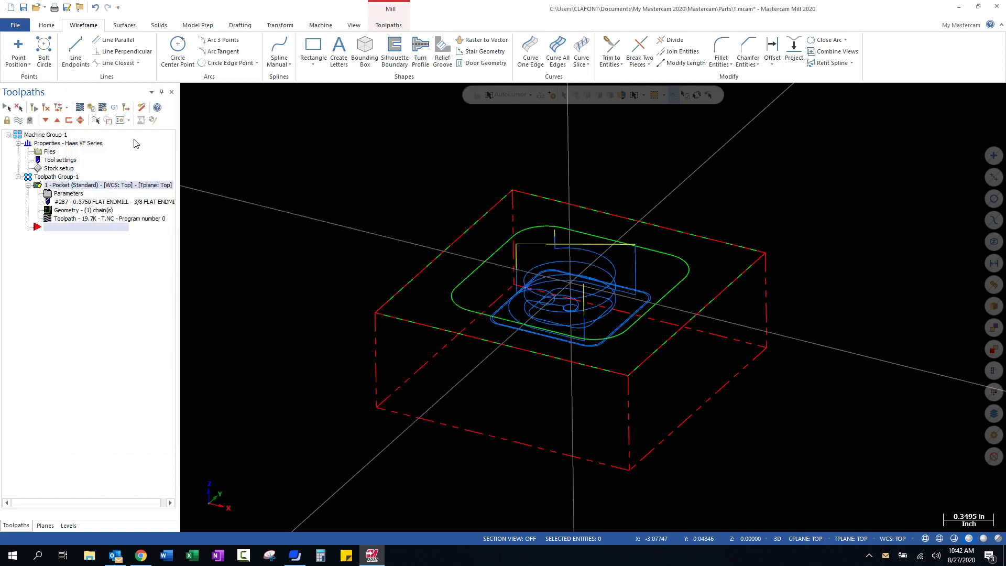
# - Play the verify simulation of the pocket to its end, inspect the cut against the wireframe and close the simulator
pyautogui.click(91, 107)
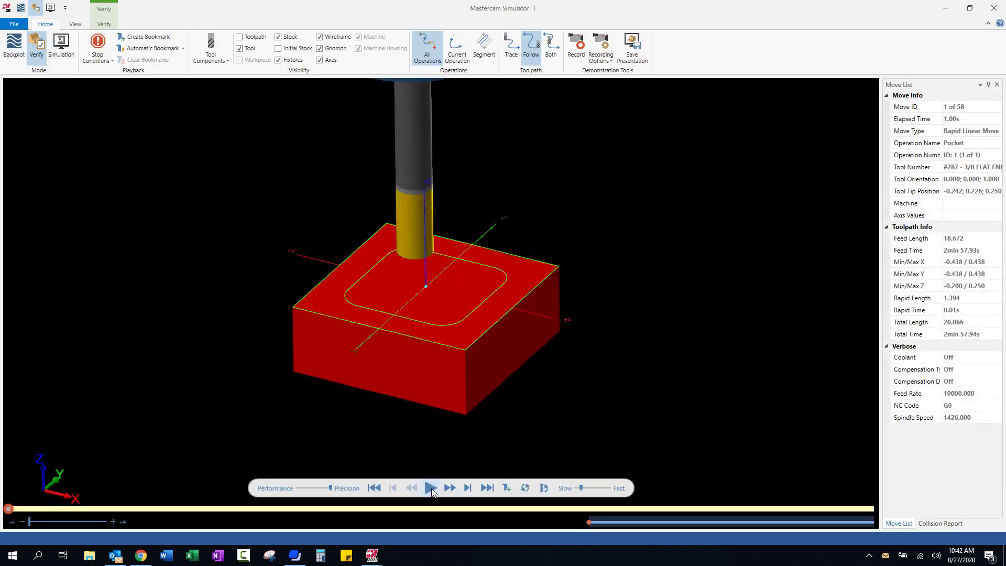
pyautogui.click(429, 488)
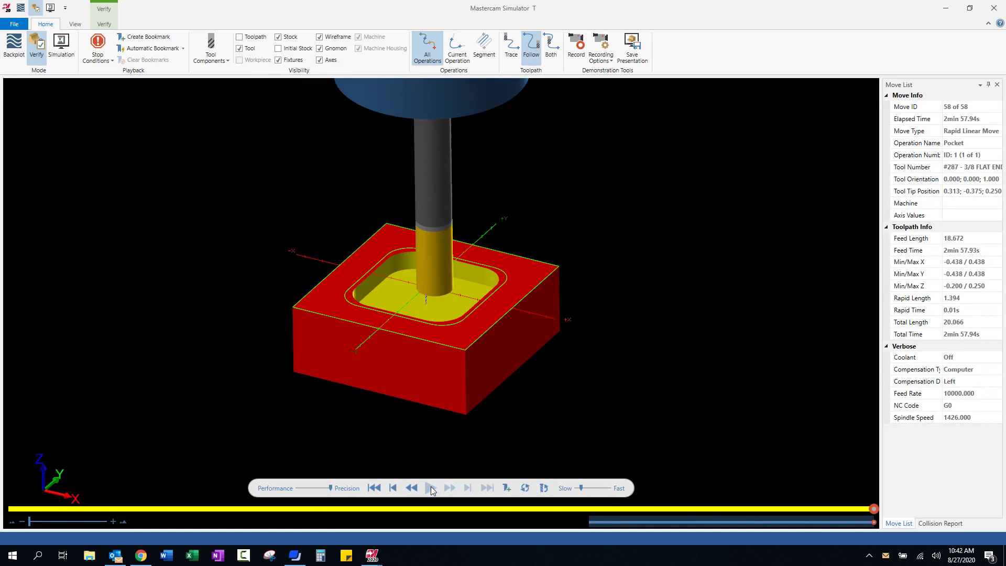
pyautogui.scroll(3, 361, 315)
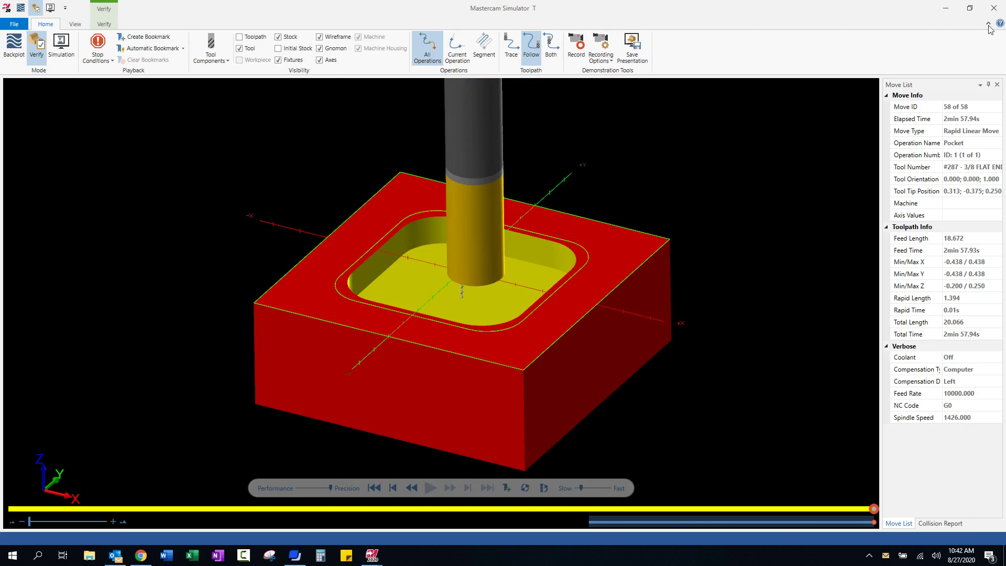
pyautogui.click(994, 8)
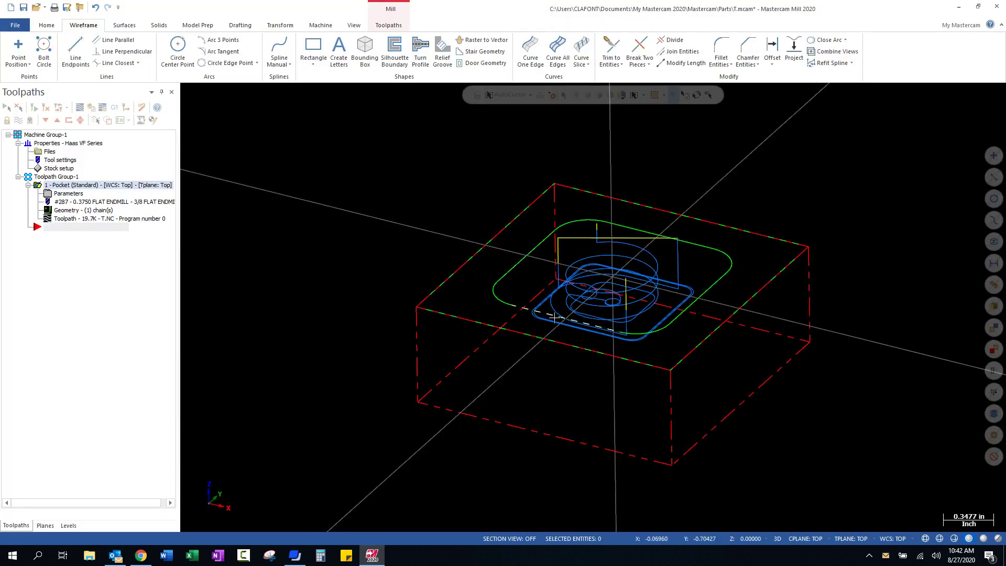
# - Set the pocket's stock to leave to 0 on both walls and floors in its cut parameters
pyautogui.click(73, 194)
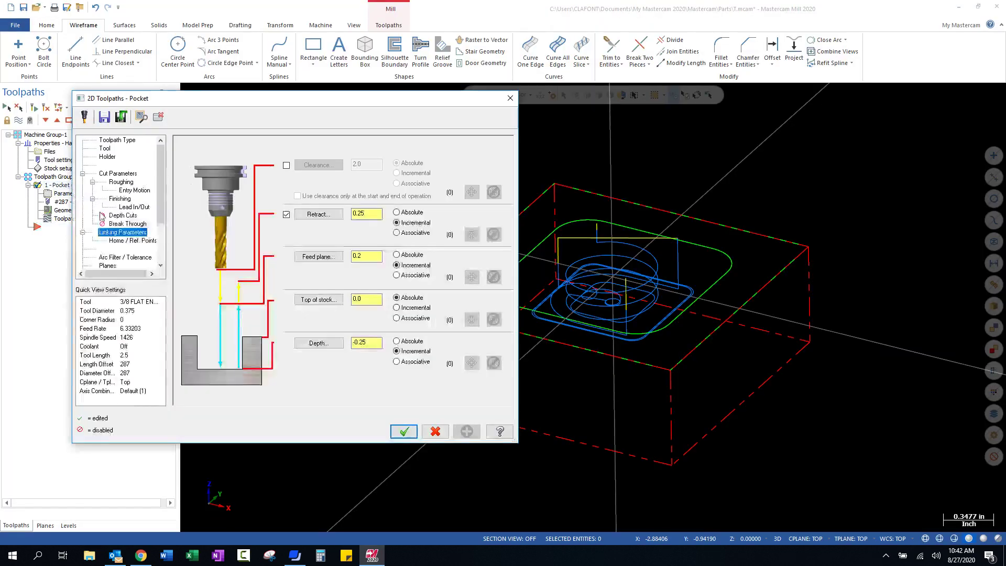
pyautogui.click(111, 176)
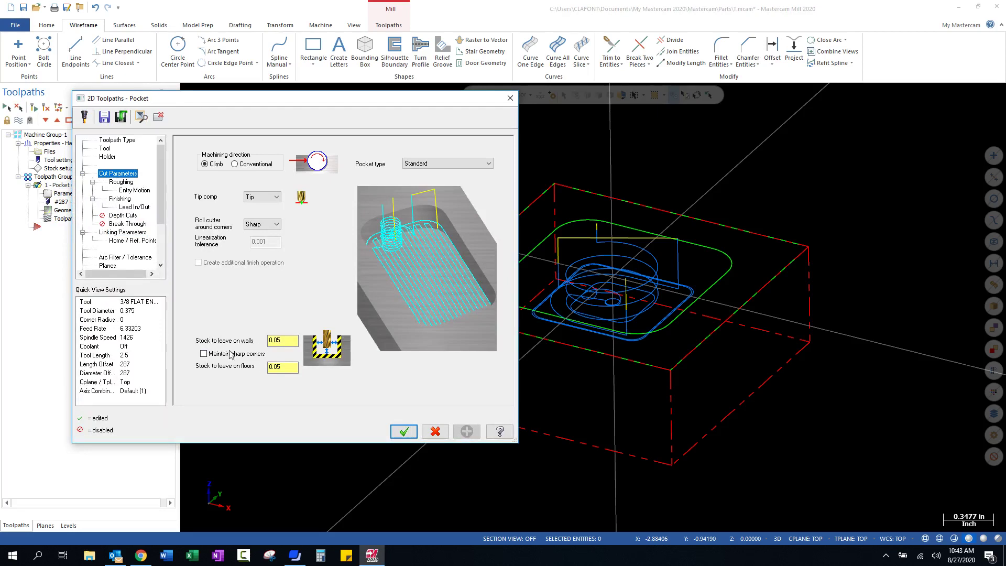
pyautogui.doubleClick(281, 343)
pyautogui.write('0')
pyautogui.press('Tab')
pyautogui.write('0')
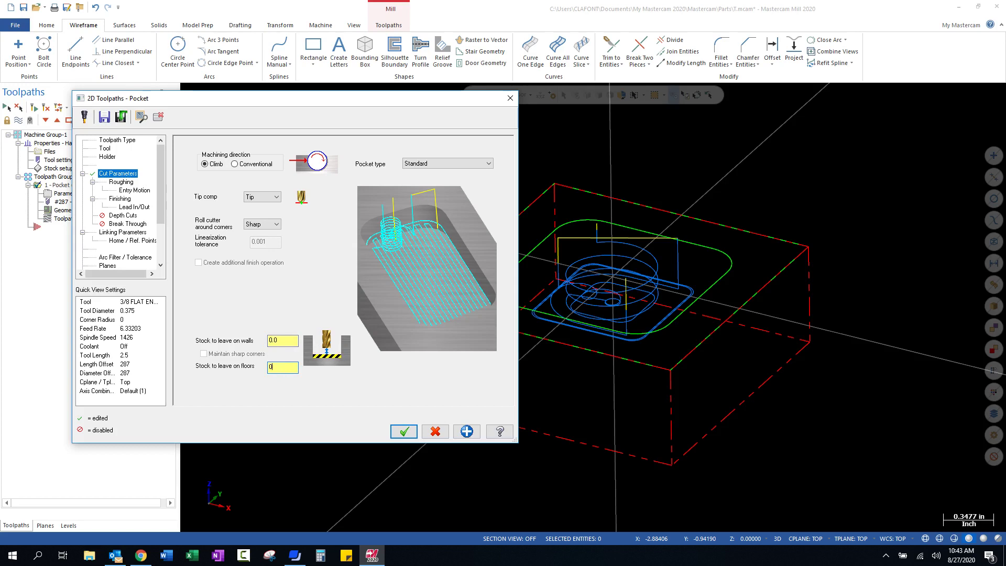
pyautogui.press('Tab')
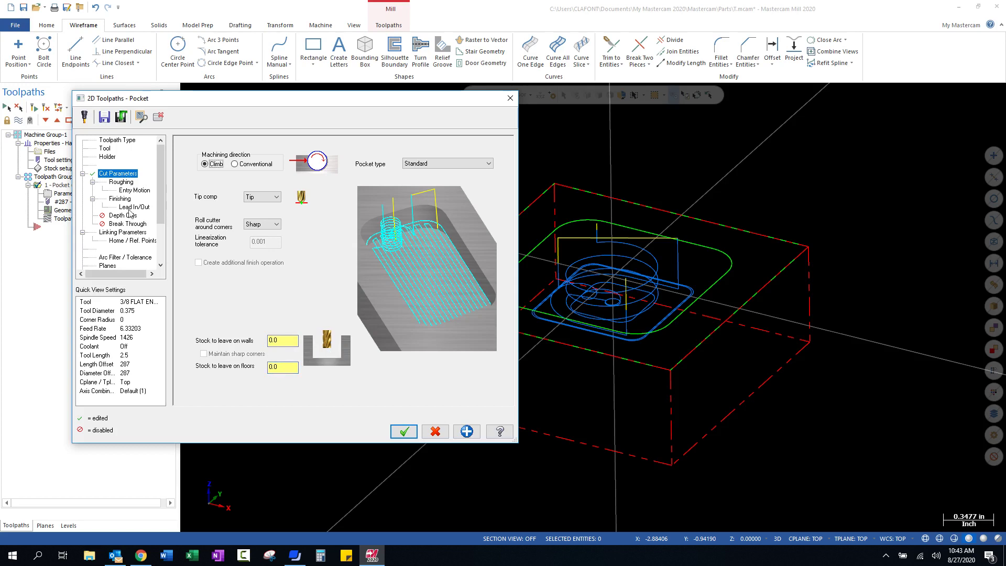
# - Save the pocket parameters to the library and accept the edited operation
pyautogui.click(105, 118)
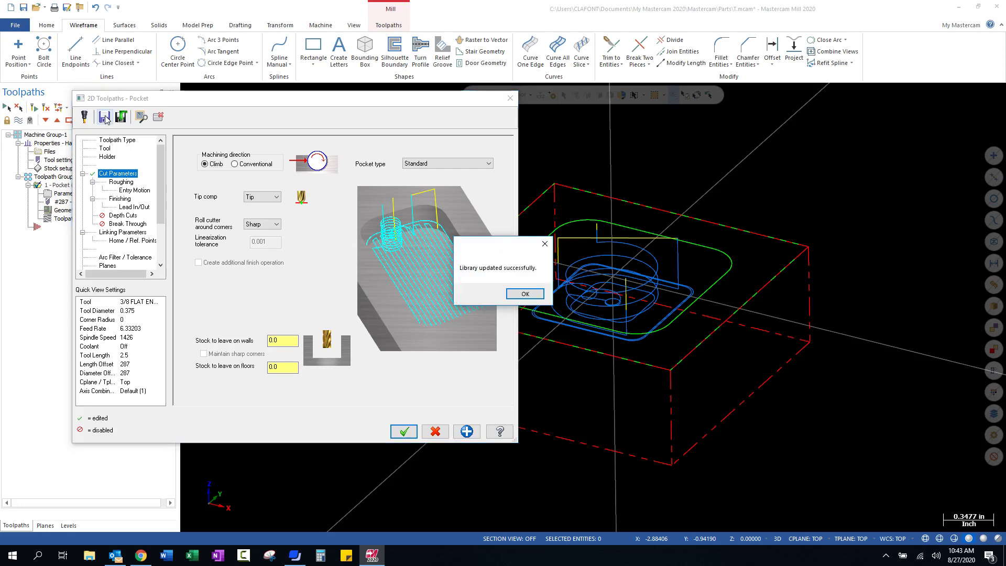
pyautogui.click(516, 297)
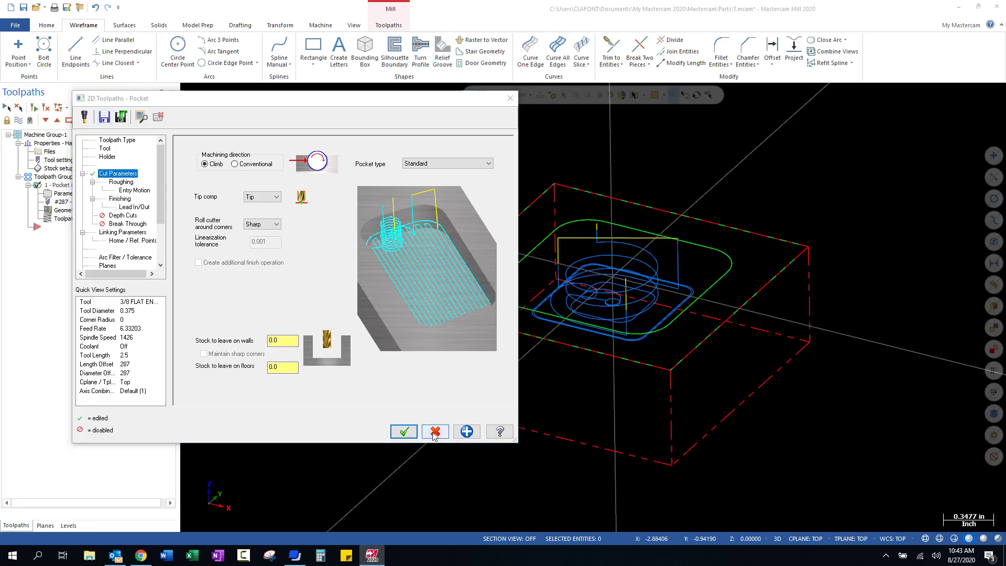
pyautogui.click(414, 436)
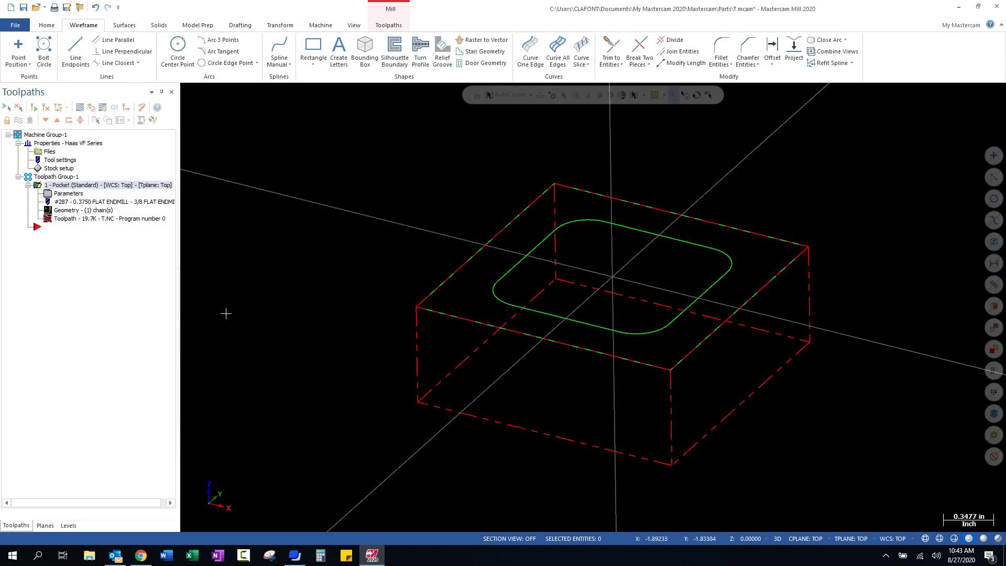
# - Regenerate the pocket toolpath and run its verify simulation, examining the pocket corners against the wireframe
pyautogui.click(46, 110)
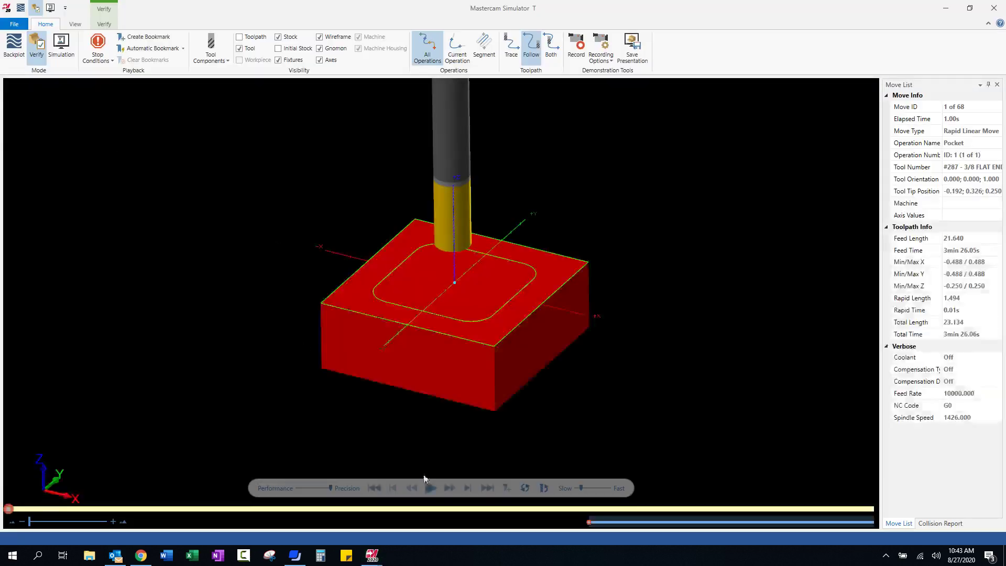
pyautogui.click(429, 489)
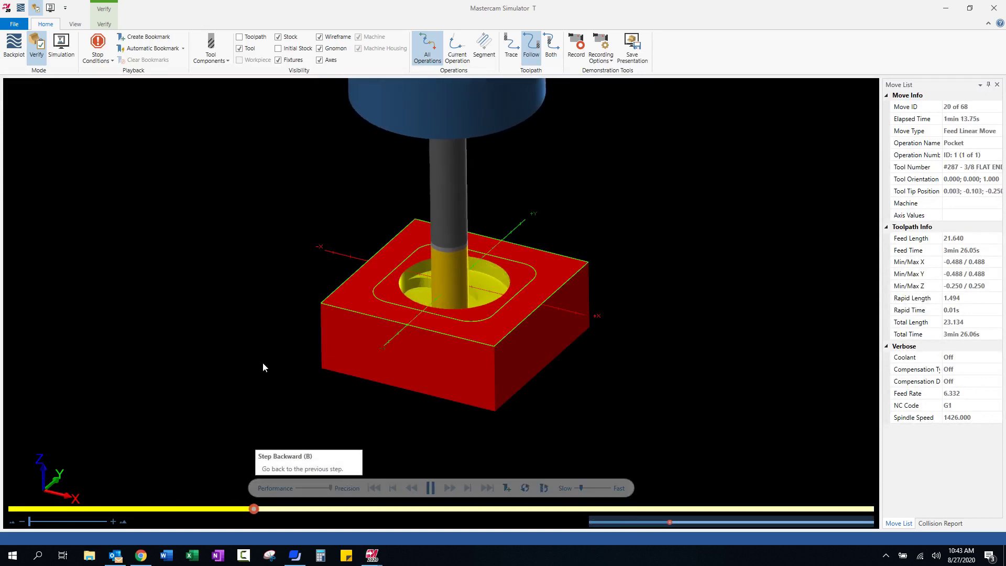
pyautogui.scroll(3, 398, 320)
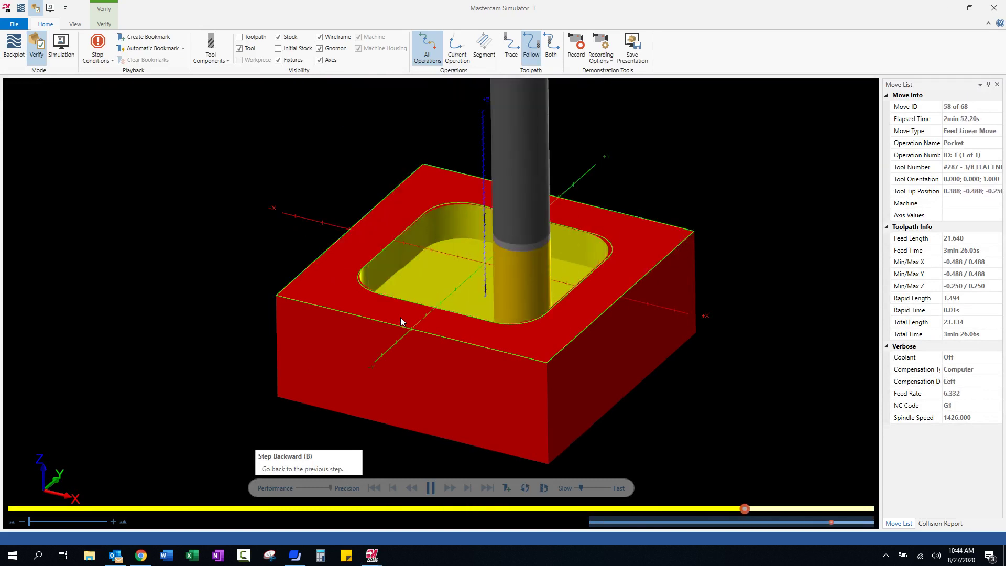
pyautogui.scroll(3, 493, 343)
pyautogui.moveTo(491, 338); pyautogui.dragTo(432, 277, button='middle')
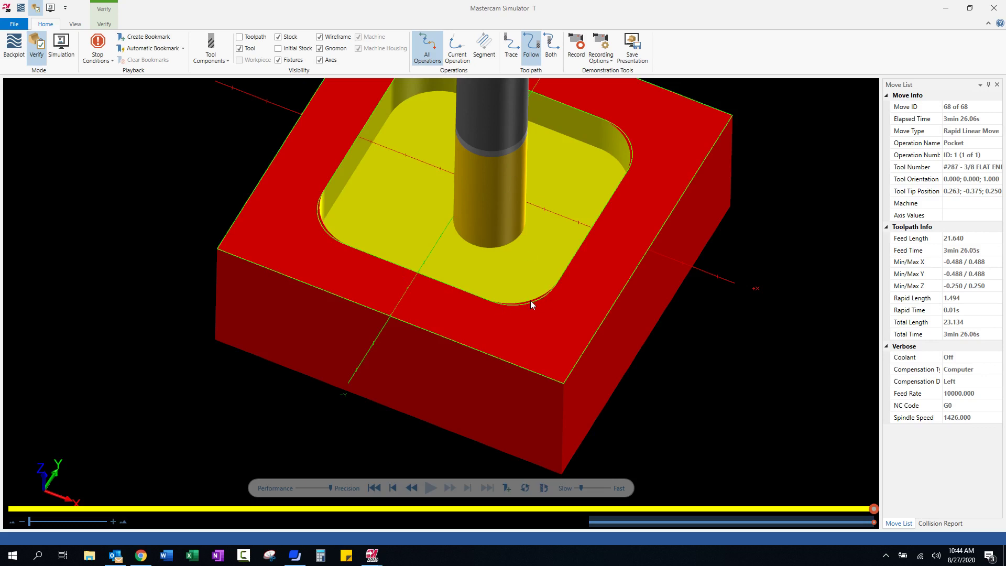
pyautogui.click(993, 9)
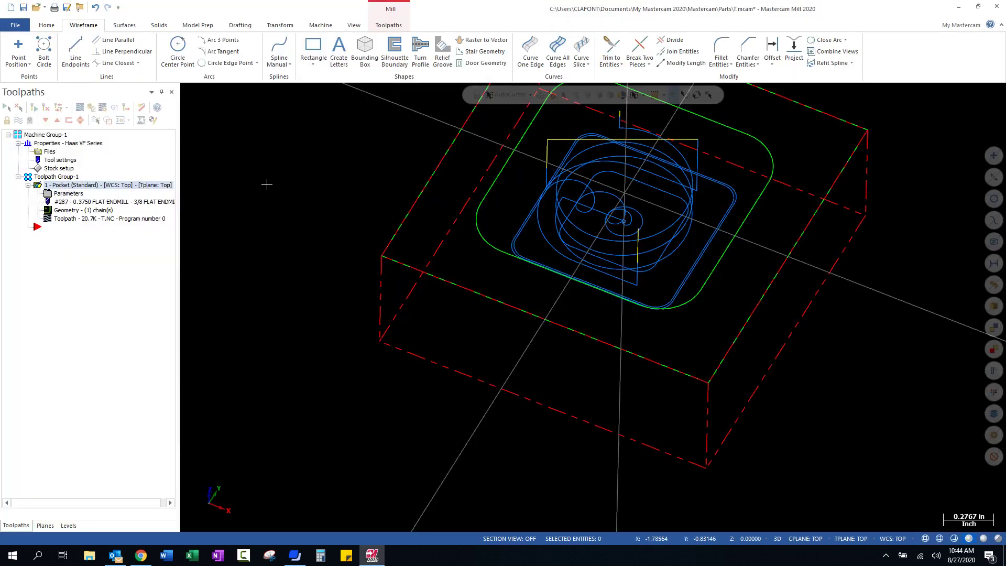
# - Replace the pocket operation's tool with the 1/4 FLAT ENDMILL from the Mill_Inch tool library and accept the change
pyautogui.click(68, 194)
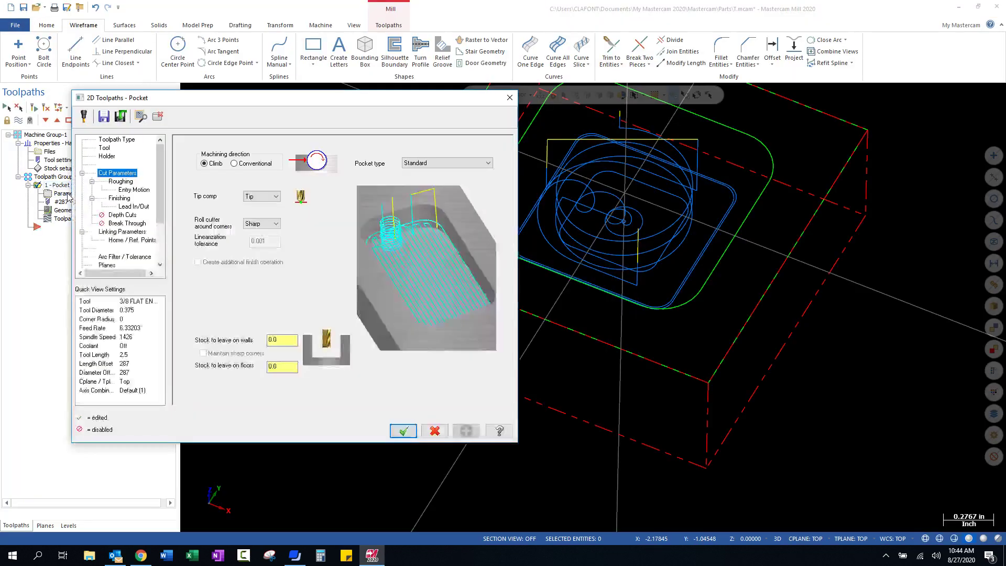
pyautogui.click(104, 148)
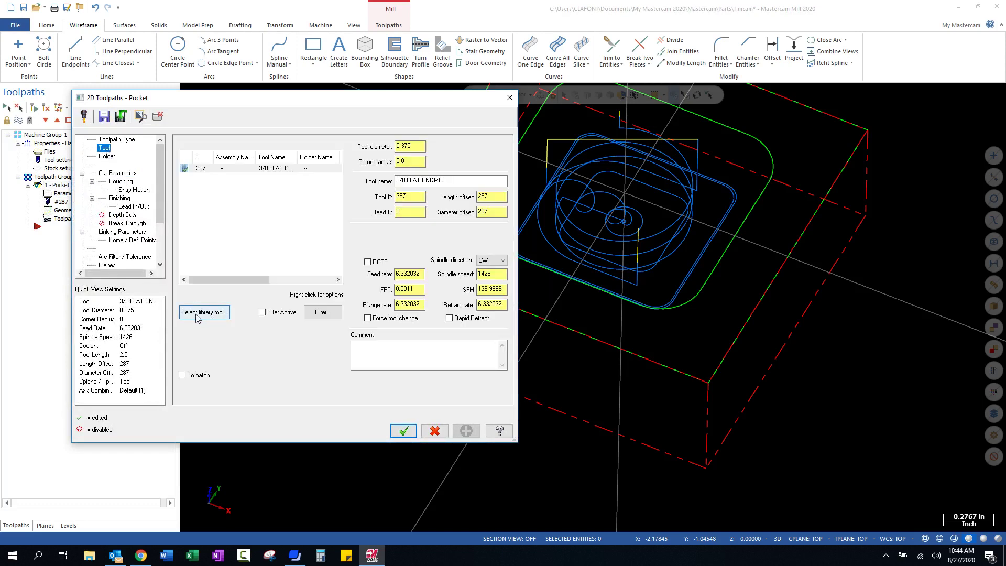
pyautogui.click(213, 316)
pyautogui.moveTo(234, 107); pyautogui.dragTo(336, 191)
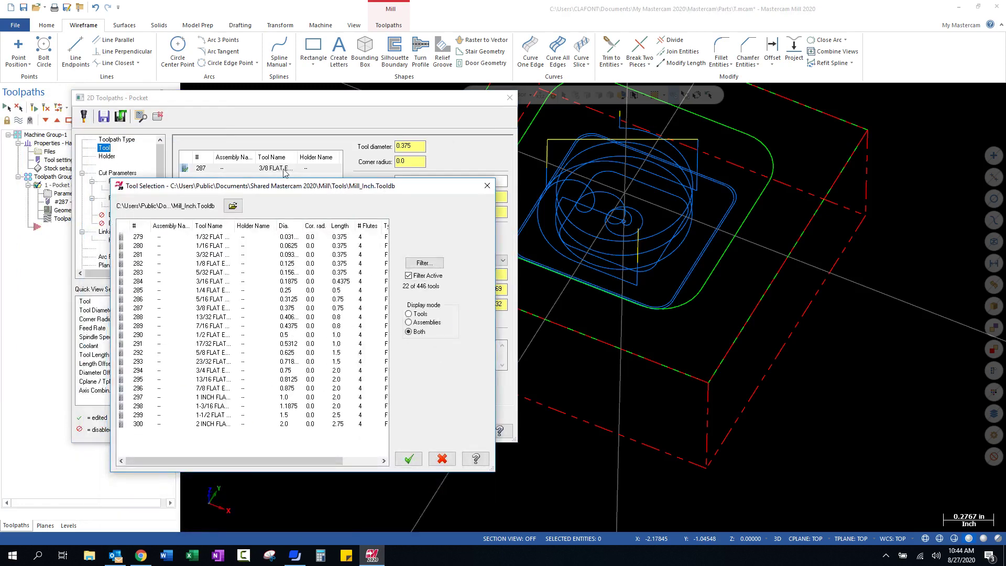
pyautogui.moveTo(281, 171); pyautogui.dragTo(321, 171)
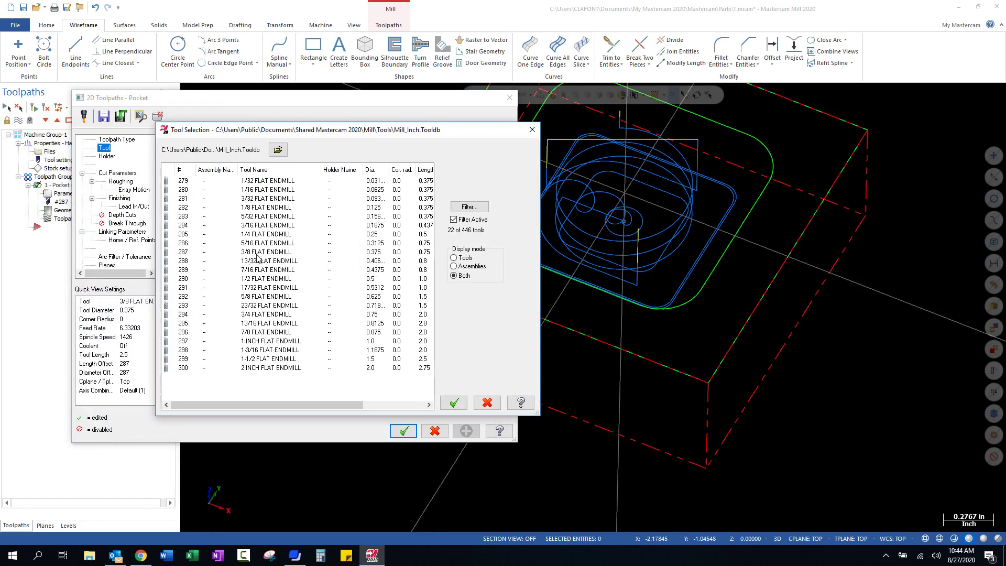
pyautogui.click(256, 245)
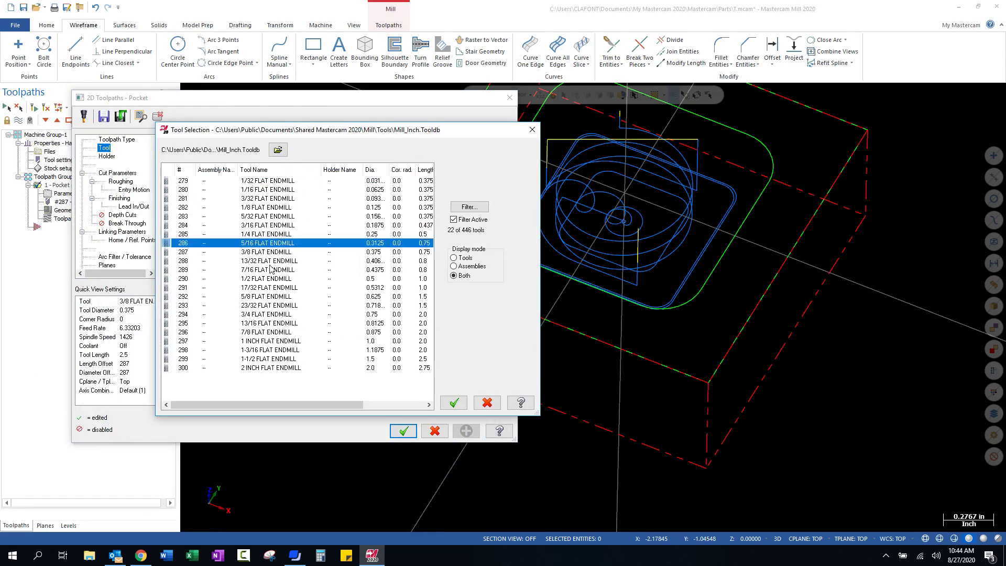
pyautogui.click(255, 236)
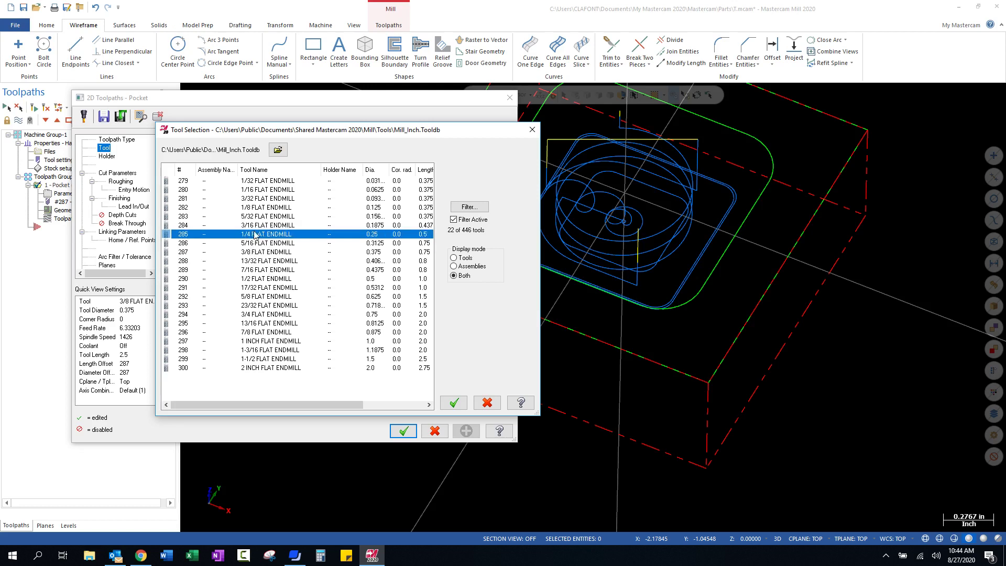
pyautogui.click(454, 402)
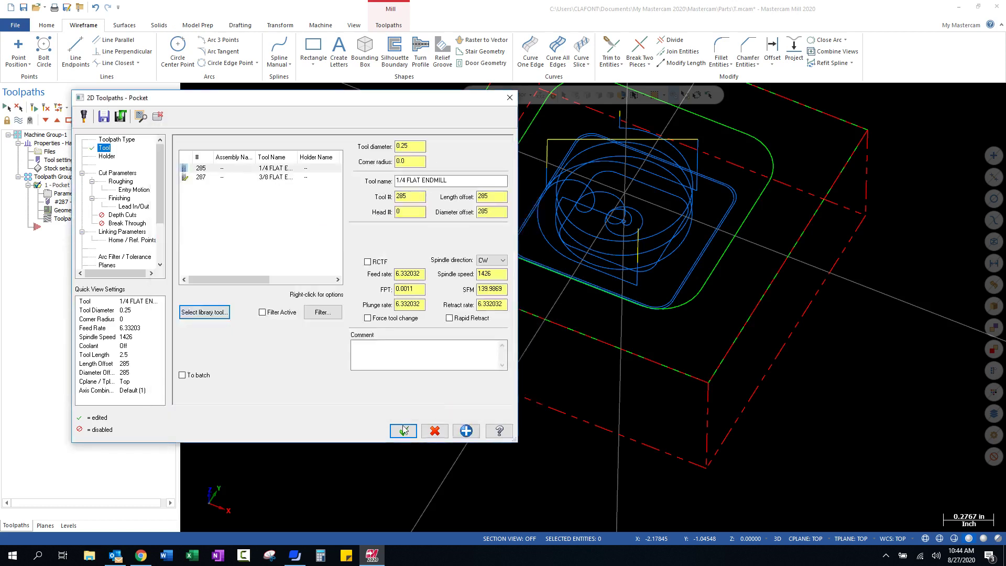
pyautogui.click(403, 431)
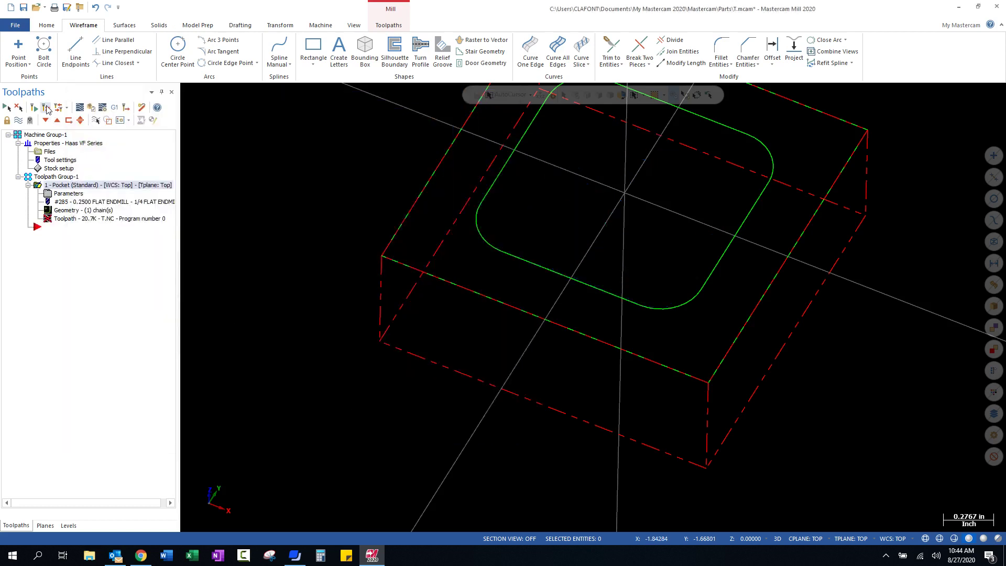
# - Regenerate the toolpath for the 1/4 endmill and play its verify simulation through to check the finished corners
pyautogui.moveTo(465, 308); pyautogui.dragTo(461, 282, button='middle')
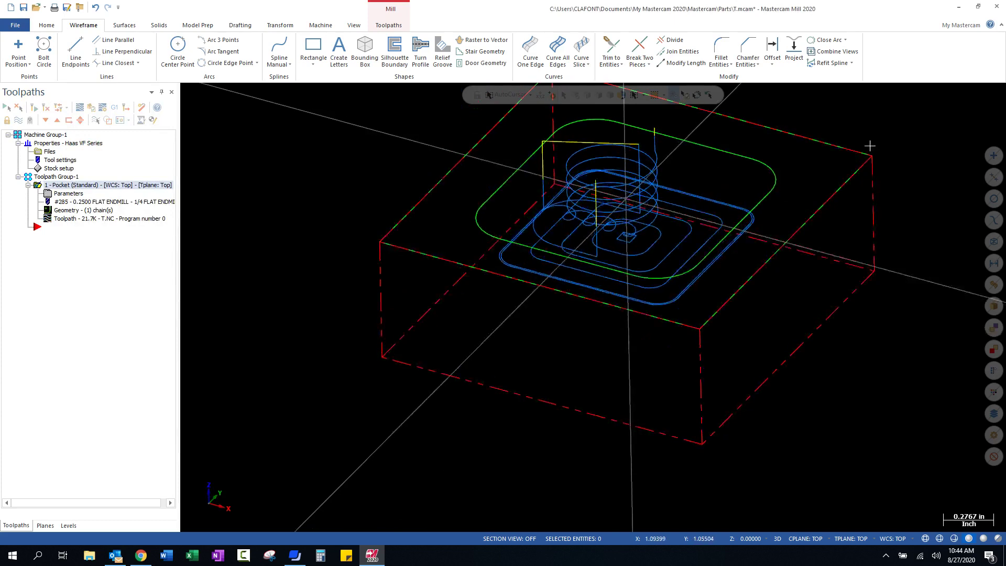
pyautogui.scroll(2, 728, 114)
pyautogui.click(91, 107)
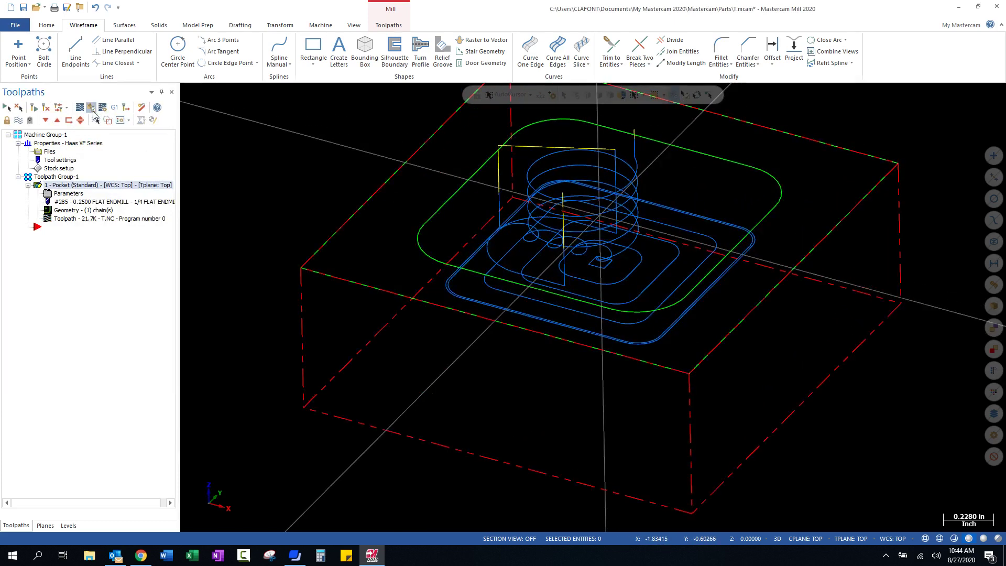
pyautogui.click(430, 488)
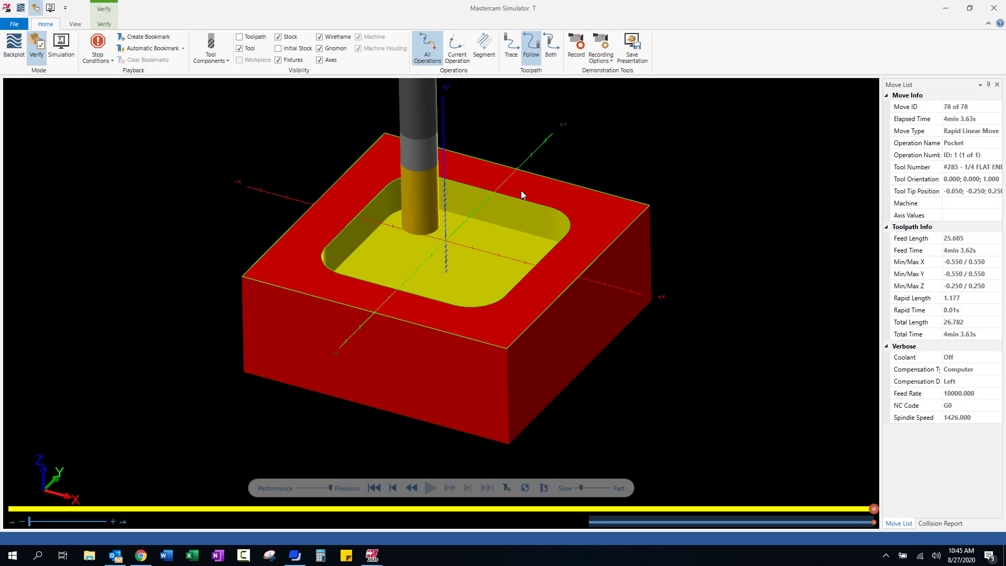
pyautogui.click(995, 10)
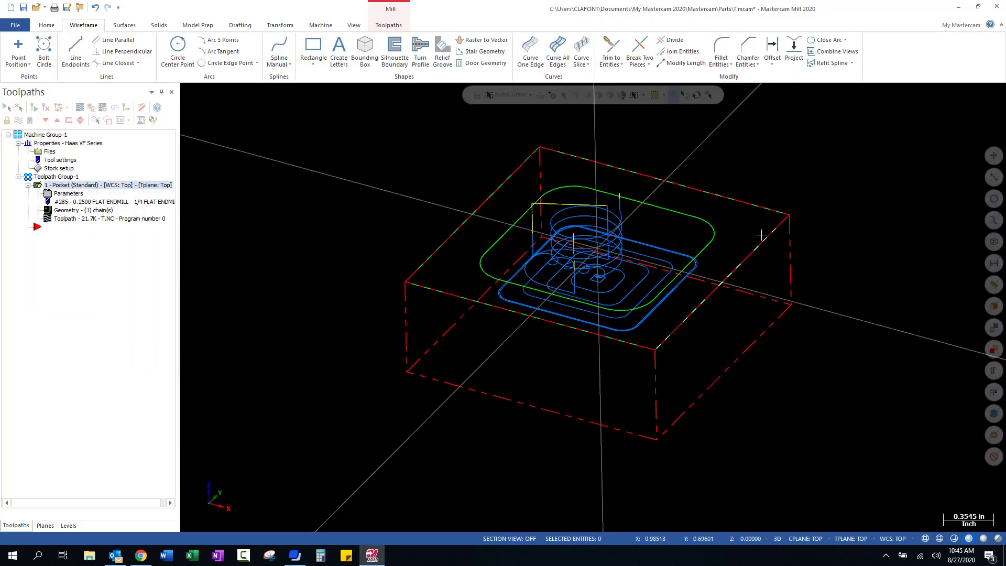
pyautogui.click(295, 554)
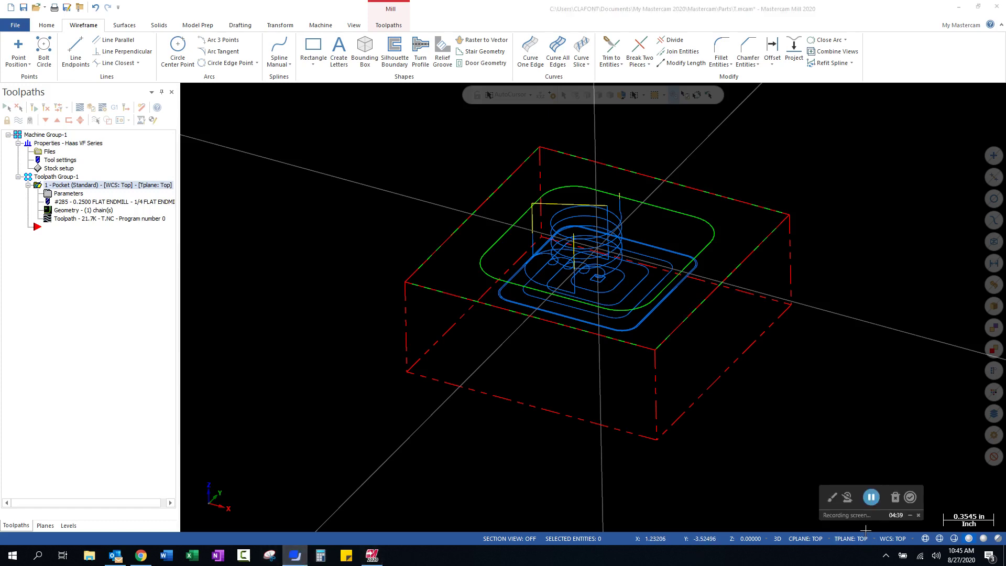